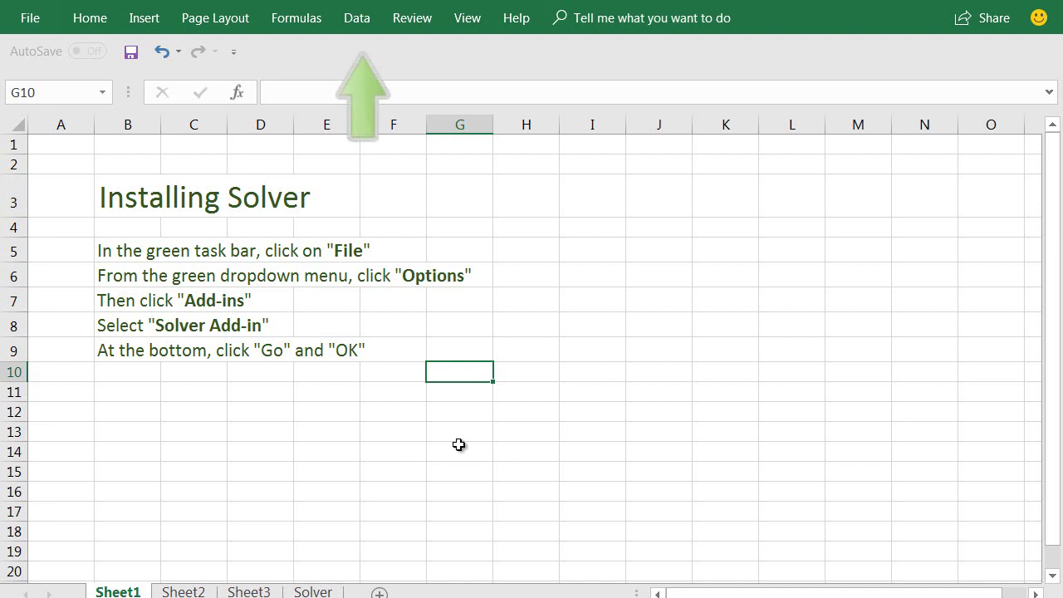
Step: Check the Data tools for Solver, and select Solver Add-in in the Excel options to manage the Excel Add-ins
left_click(352, 21)
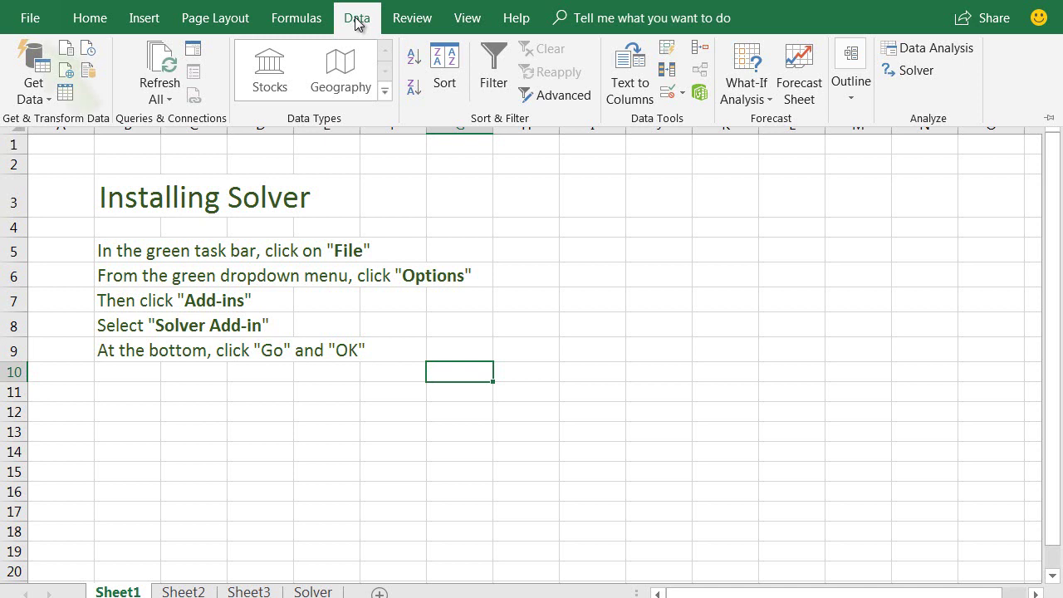
left_click(30, 25)
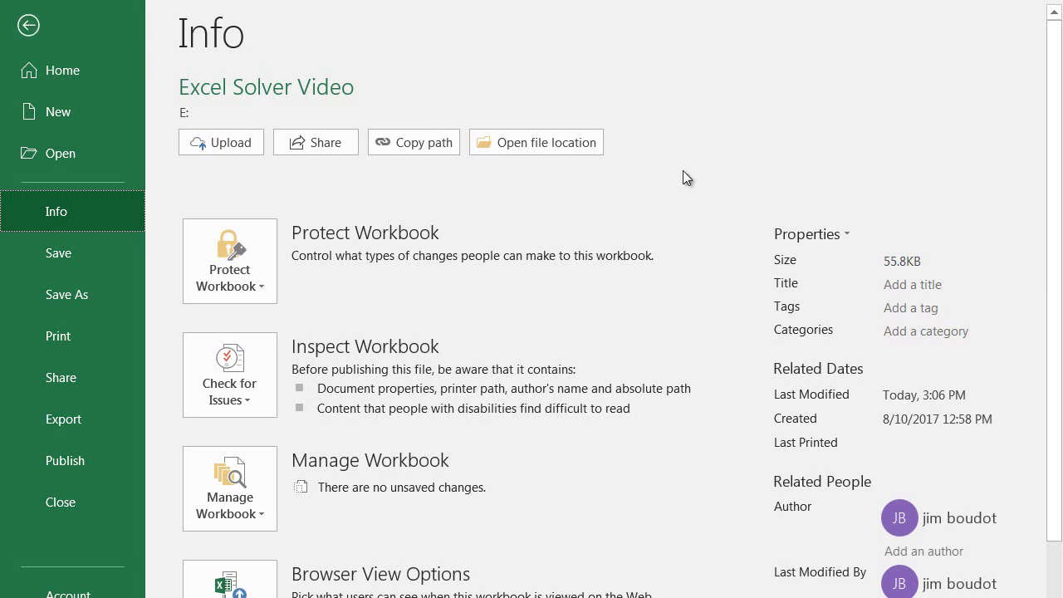
scroll(1054, 263, "down", 2)
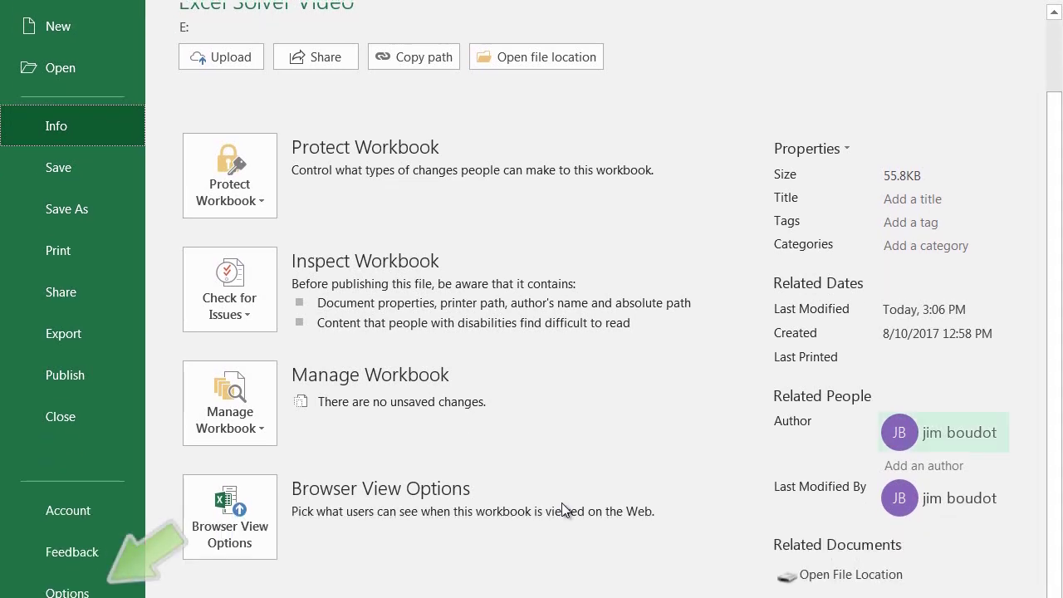
left_click(67, 593)
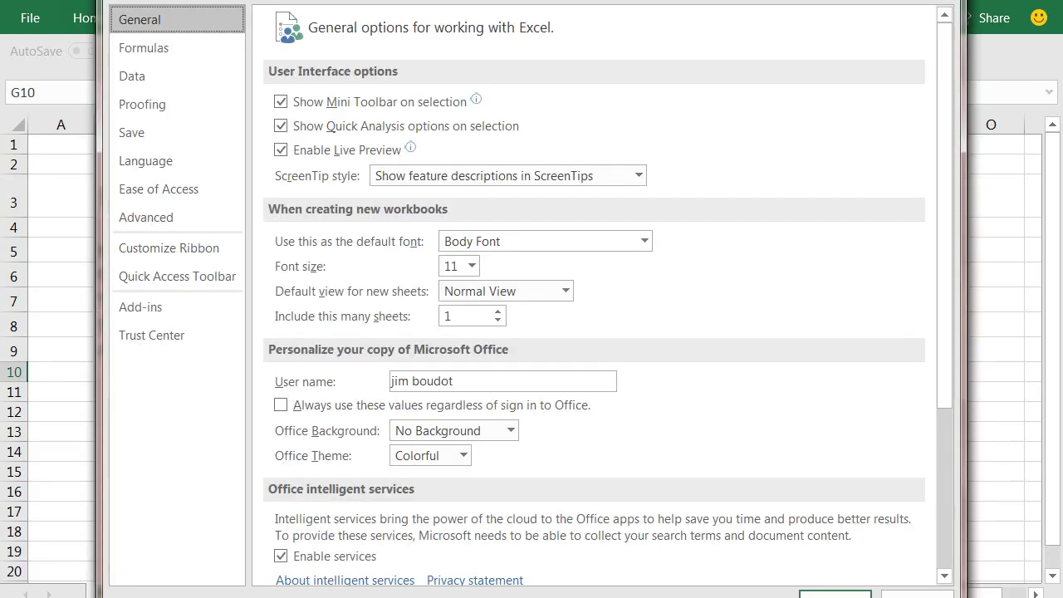
left_click(145, 312)
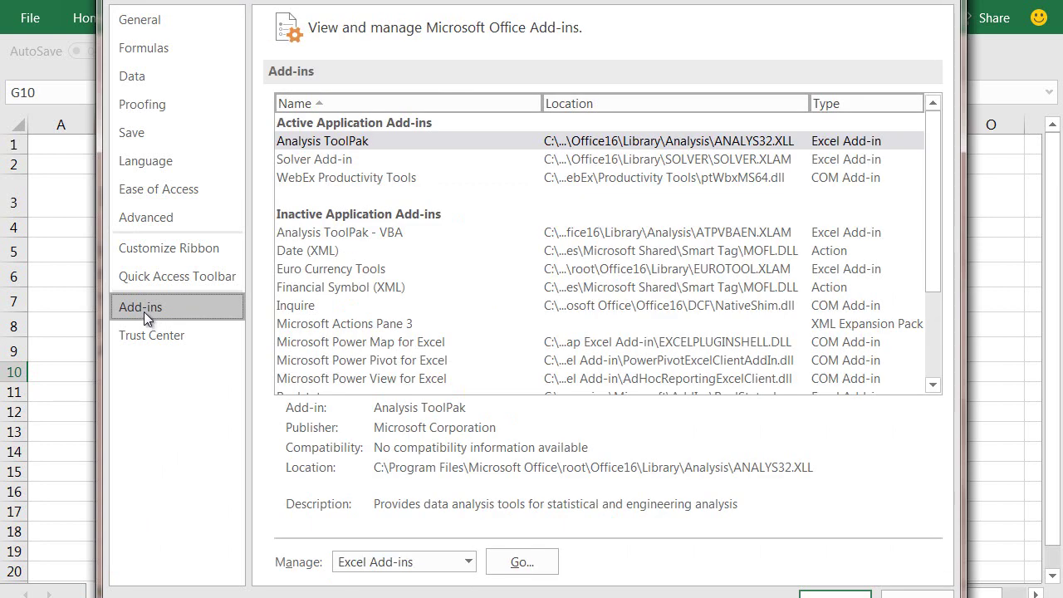
left_click(331, 160)
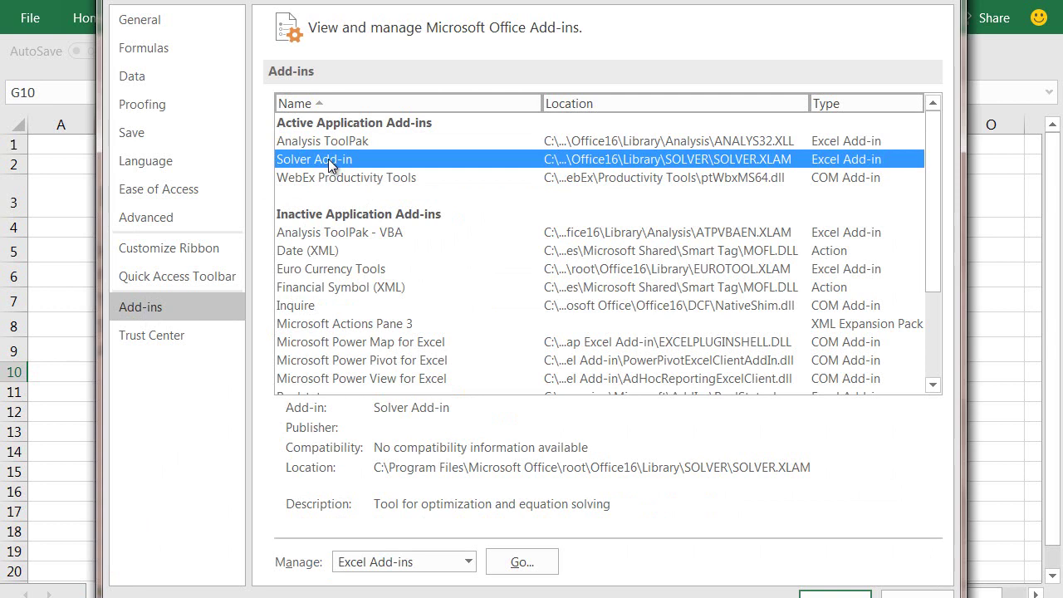
left_click(522, 563)
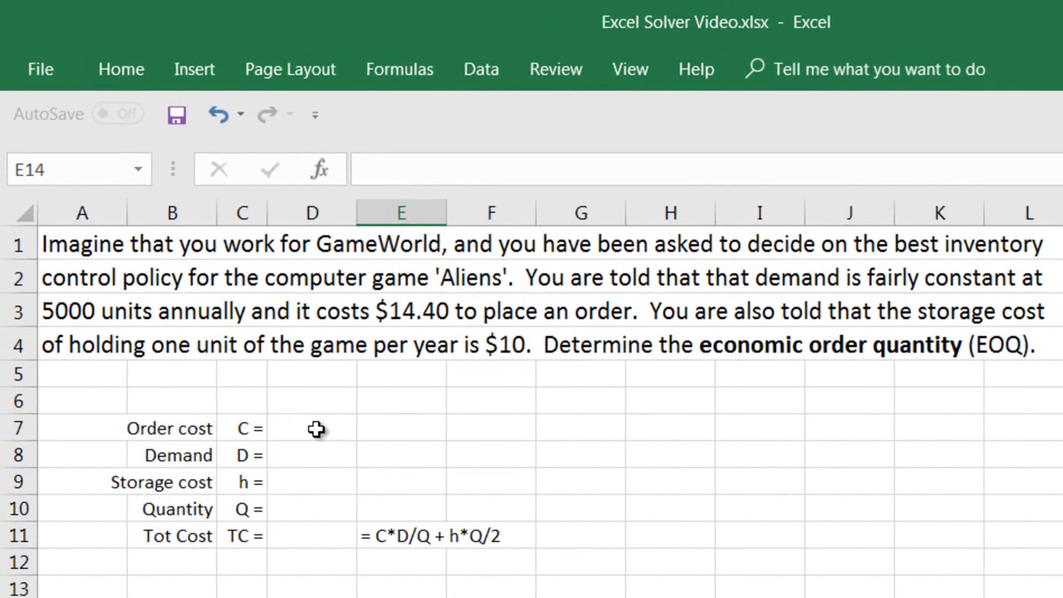
Step: Enter the EOQ inputs in D7:D10: order cost 14.40, demand 5000, storage cost 10 and a trial quantity of 50
left_click(235, 285)
type("14.40")
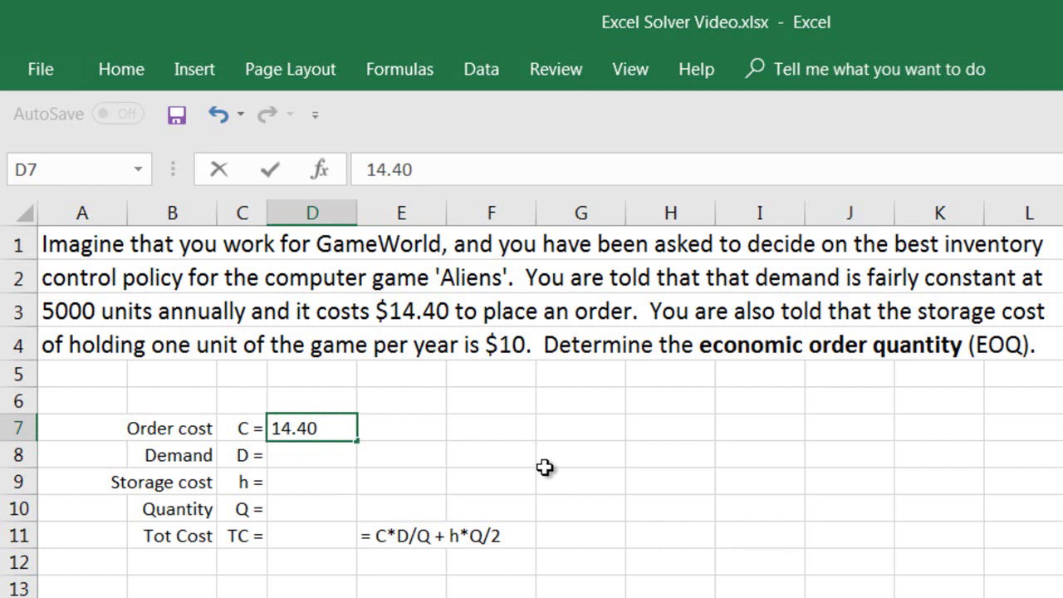
left_click(328, 459)
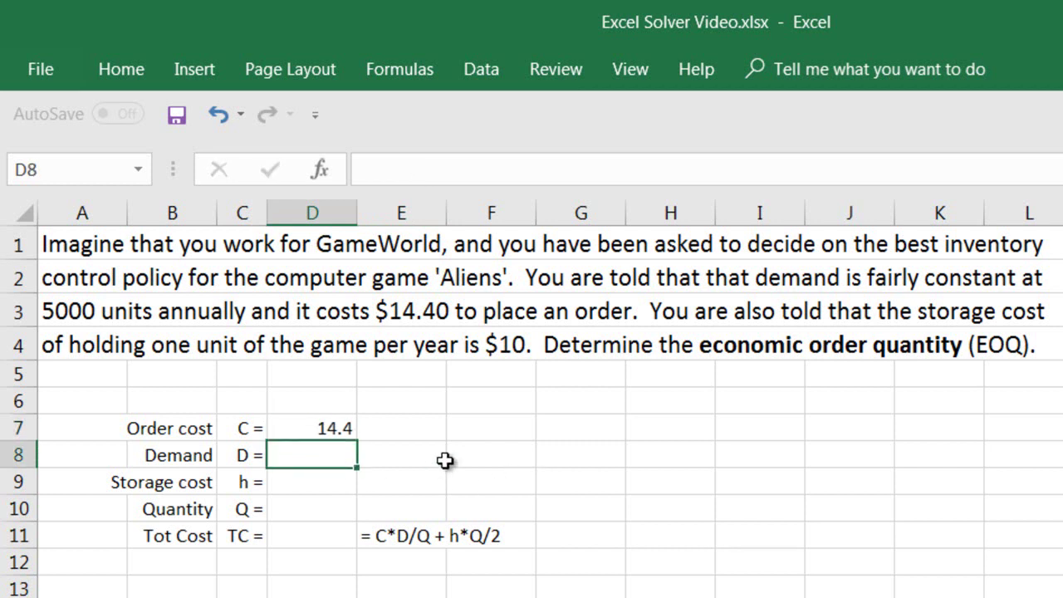
type("5000")
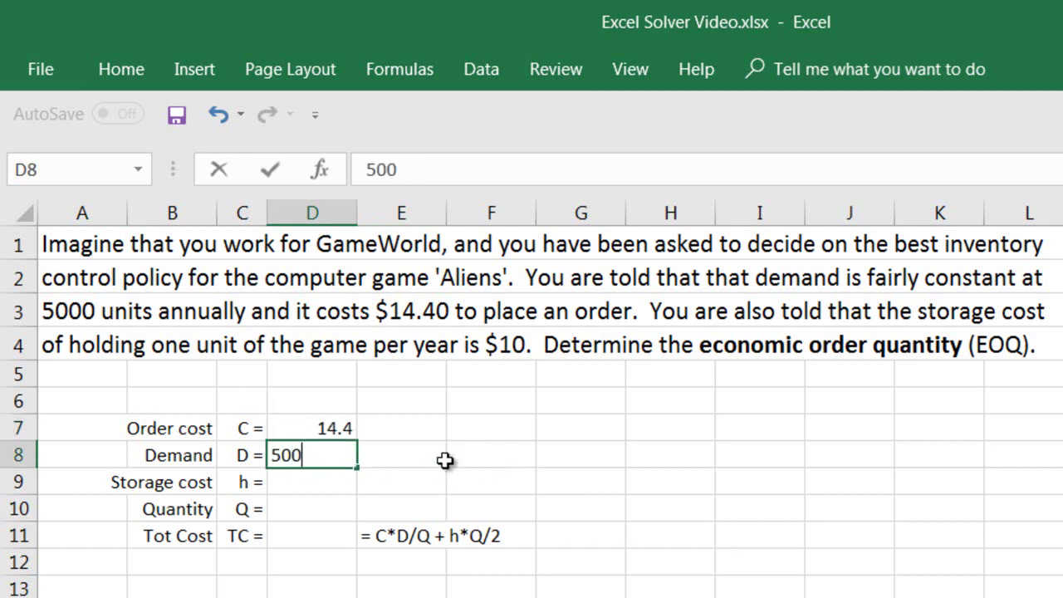
left_click(309, 485)
type("10")
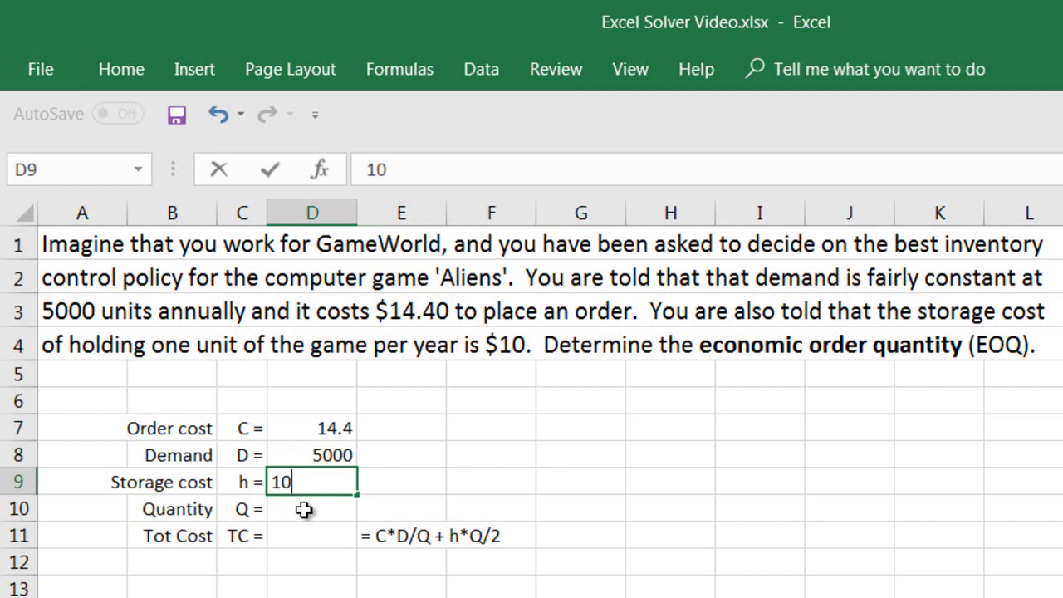
left_click(341, 511)
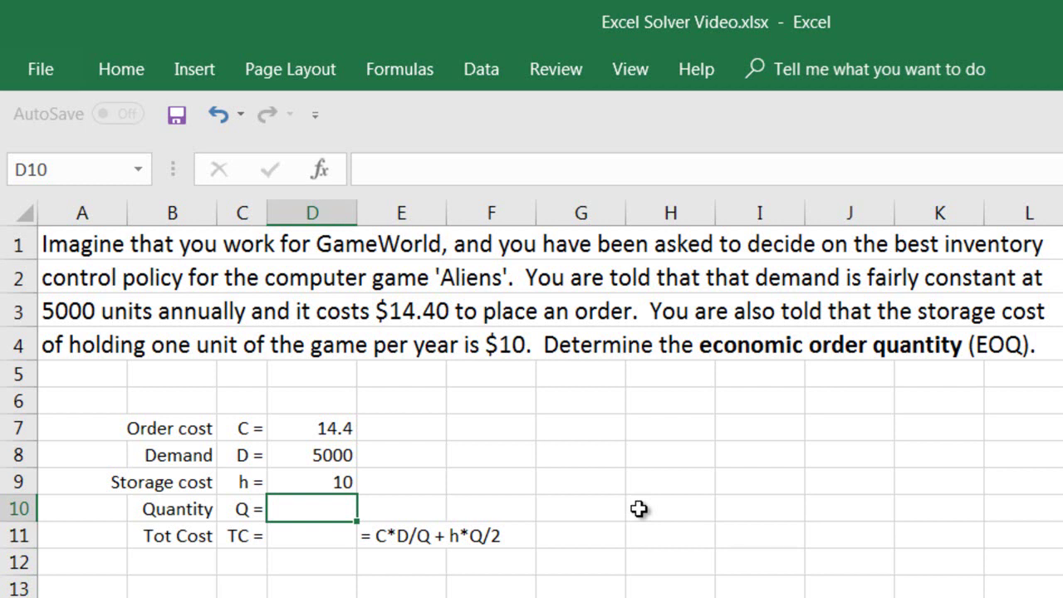
type("50")
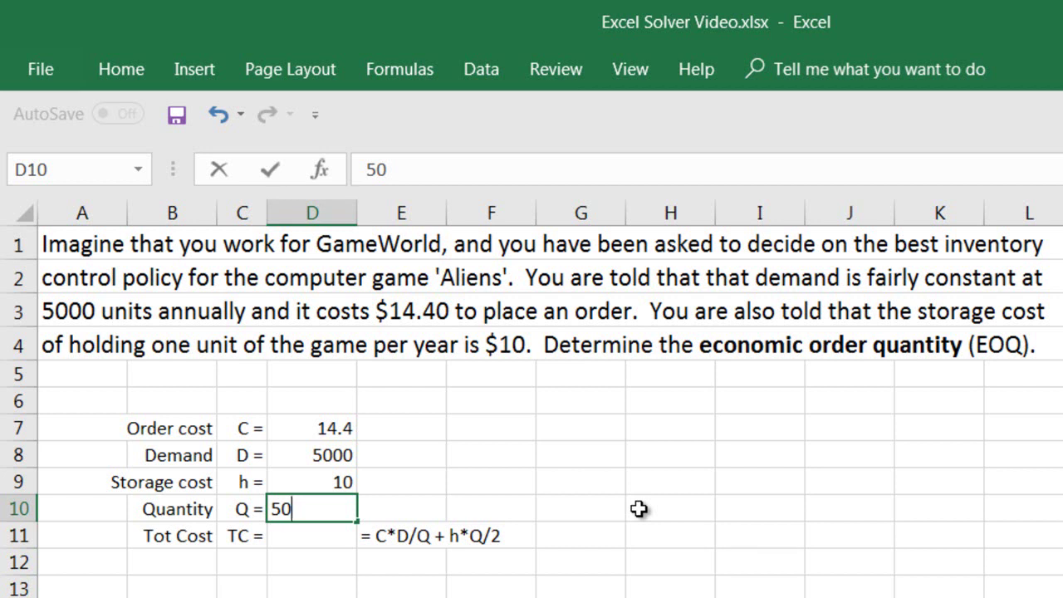
key("Return")
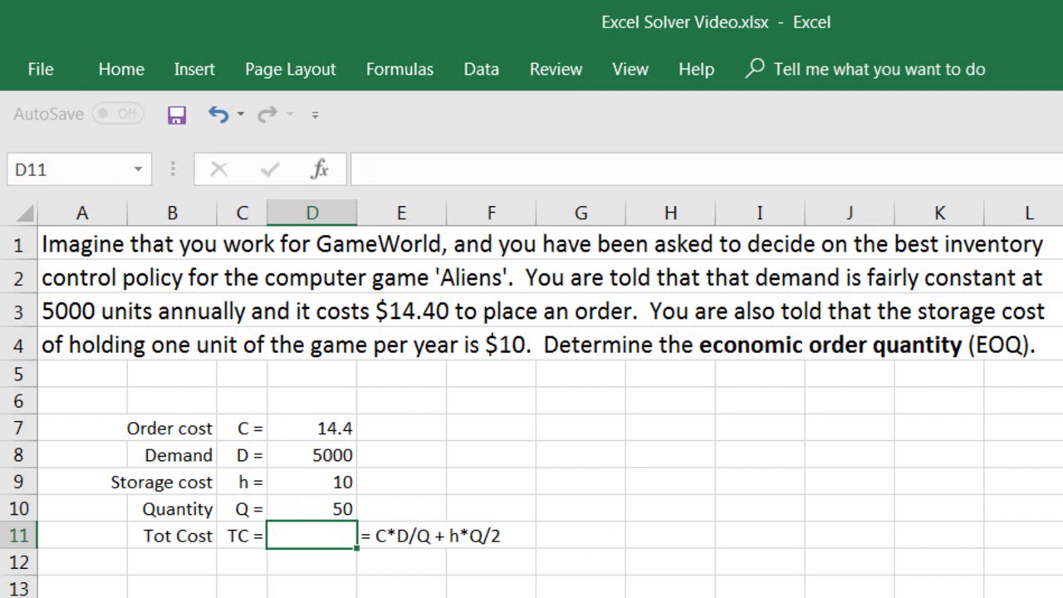
Step: Enter the total cost formula =d7*d8/d10+d9*d10/2 in cell D11
type("=")
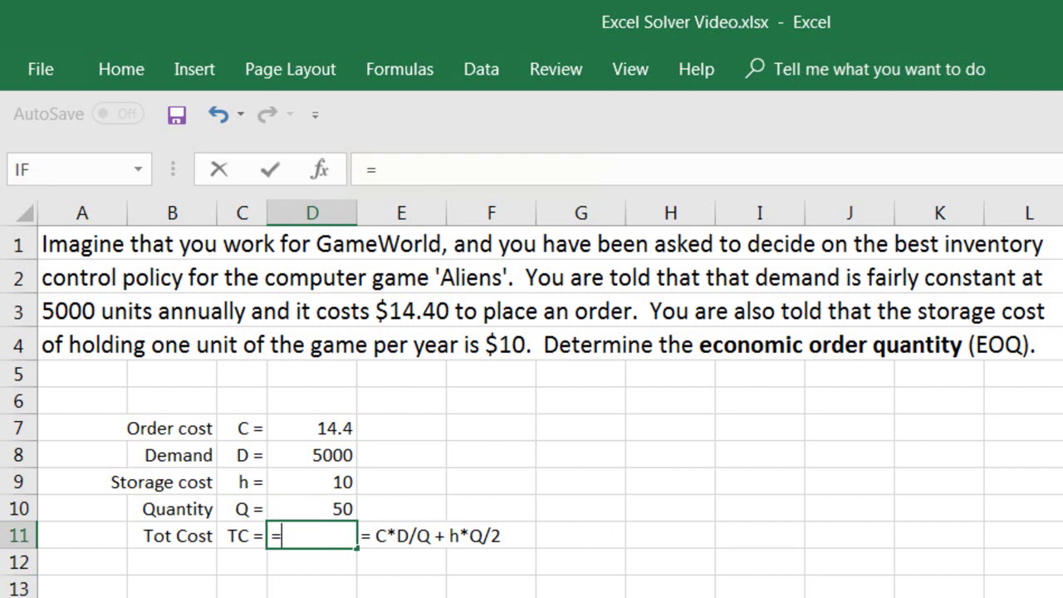
type("d7*")
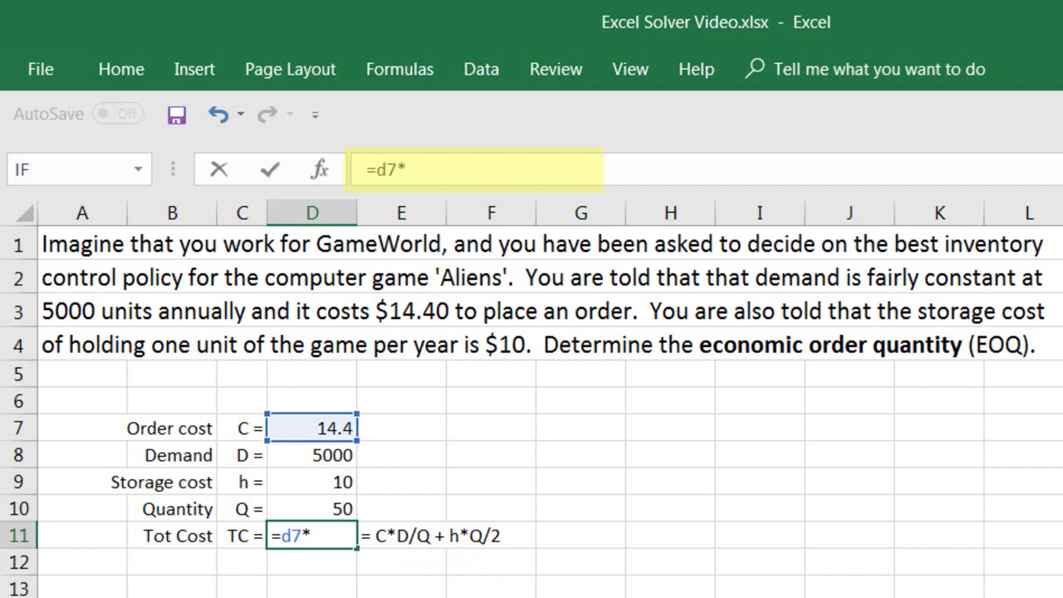
type("d8")
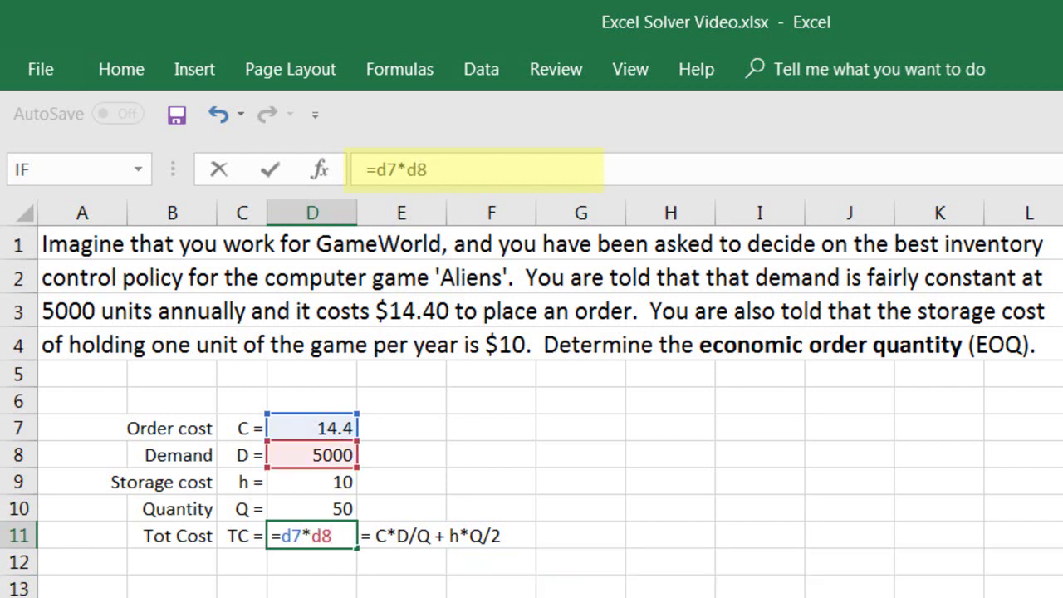
type("/d10")
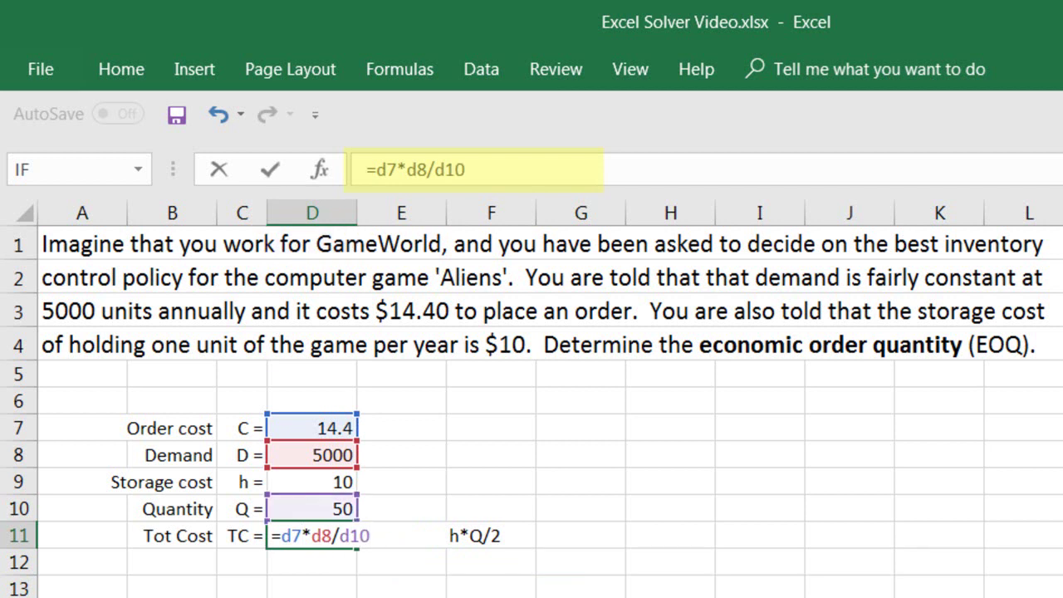
type("+d9")
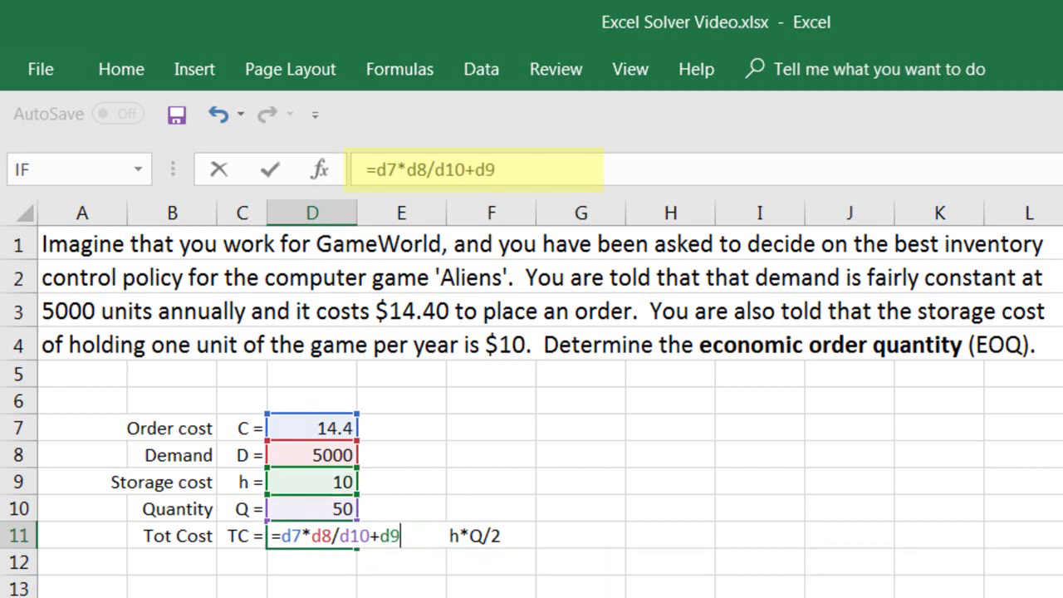
type("*d10")
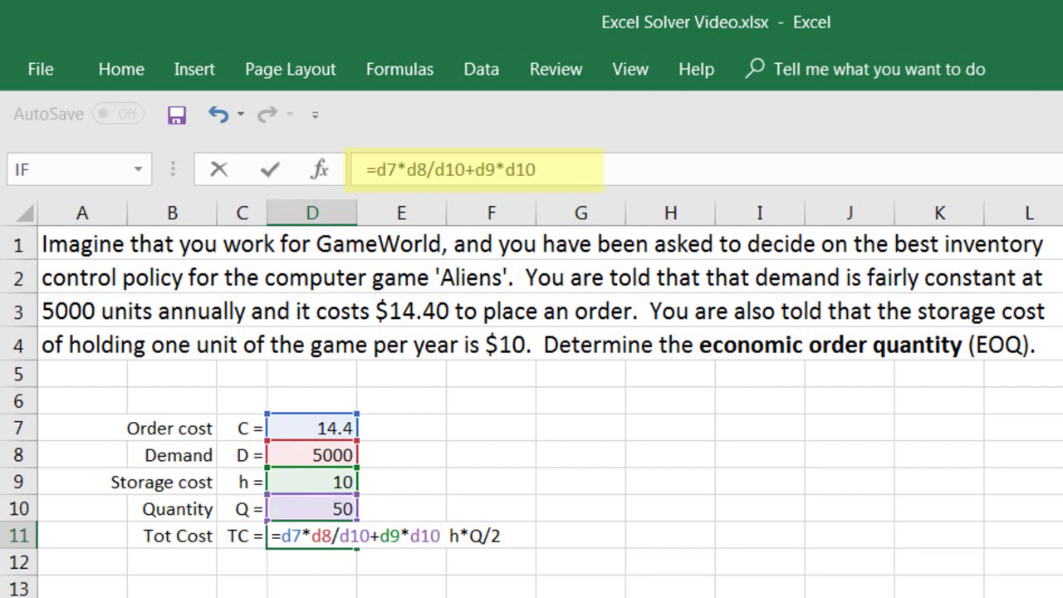
type("/2")
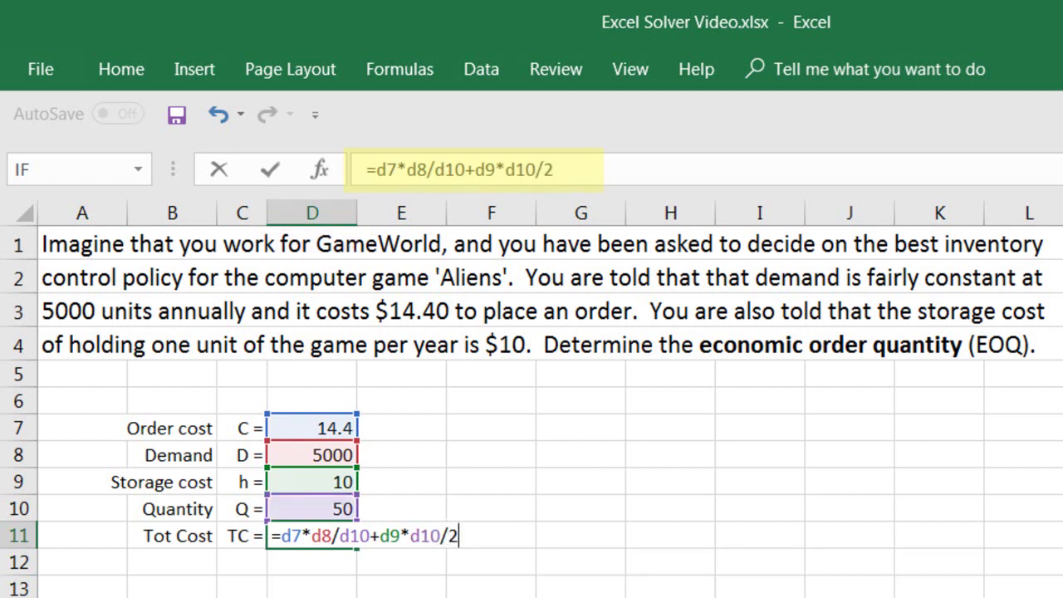
key("Return")
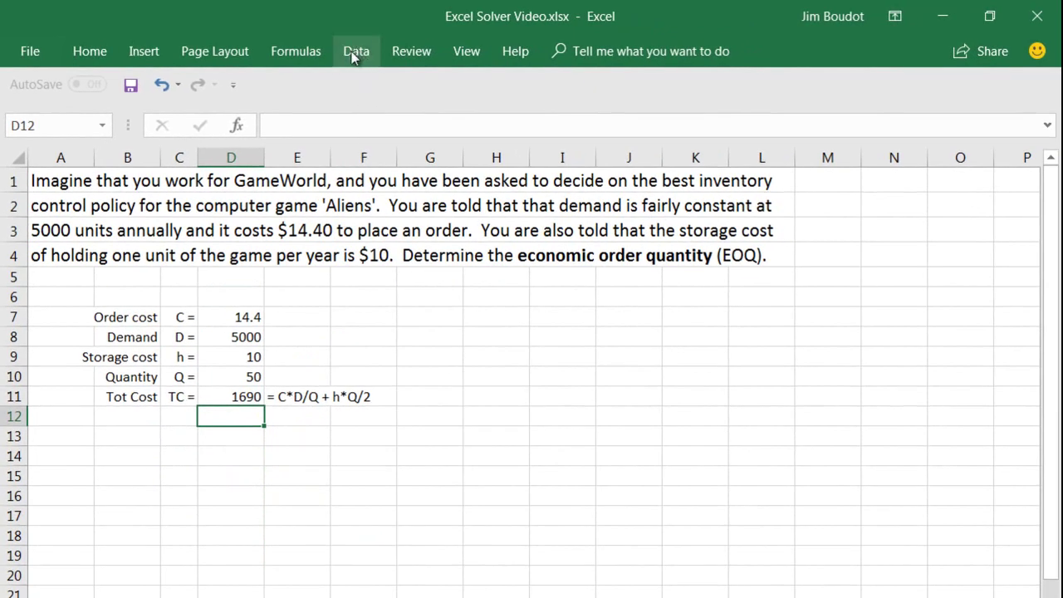
Step: Start Solver and set its objective to minimize the total cost in cell D11
left_click(354, 53)
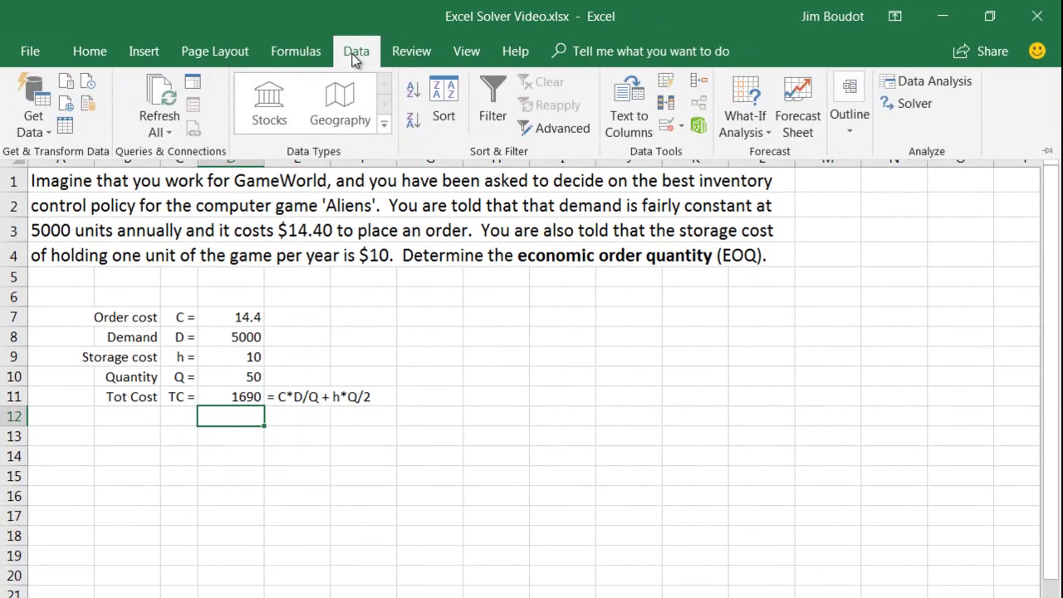
left_click(912, 105)
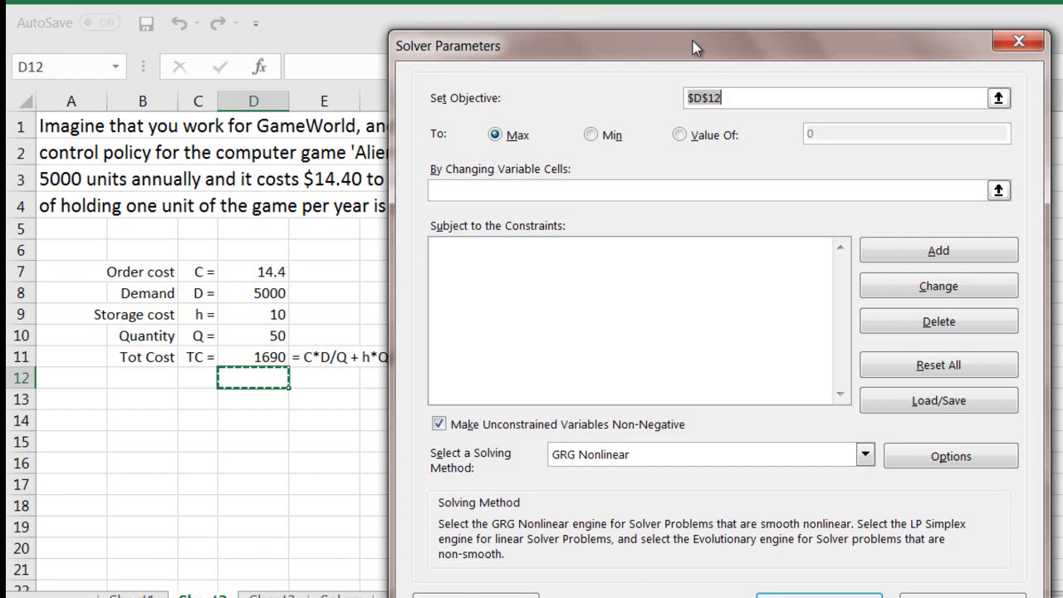
double_click(743, 97)
type("d")
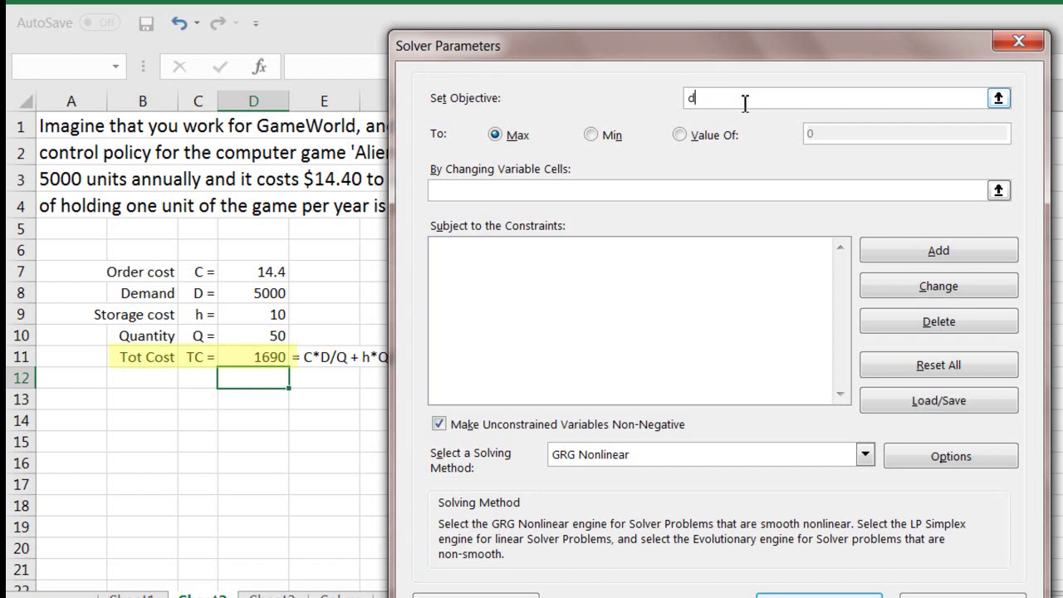
type("11")
left_click(590, 135)
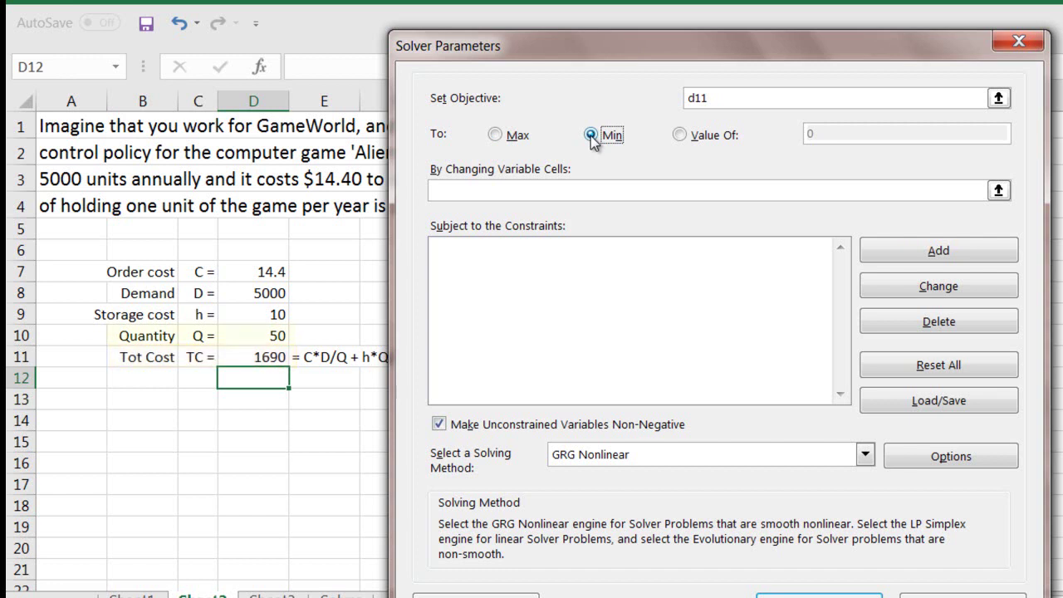
Step: Make the quantity cell D10 the changing variable, then solve with GRG Nonlinear and keep the Solver solution
left_click(499, 189)
type("d10")
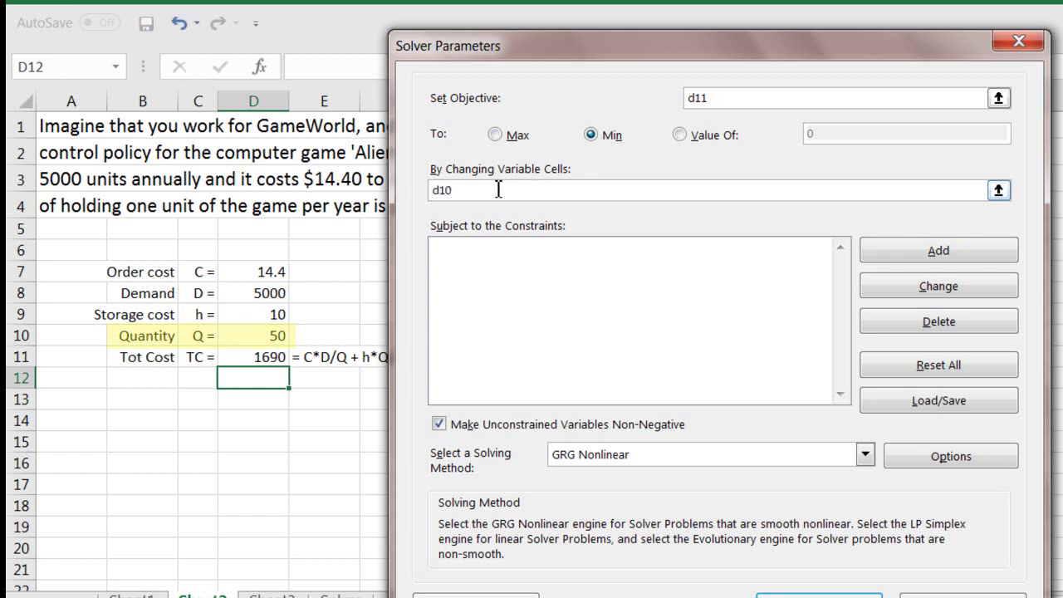
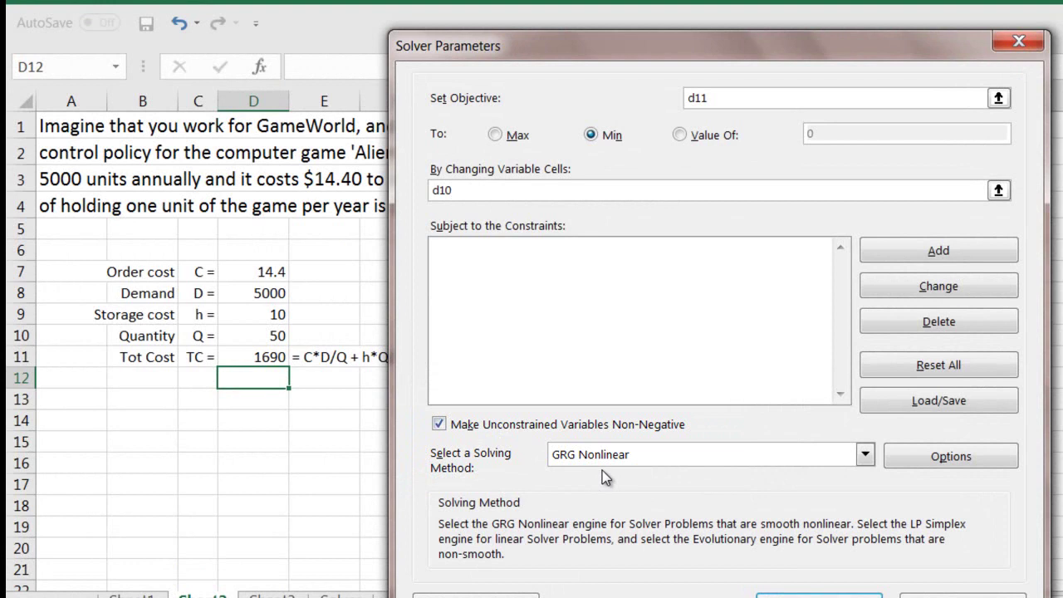
left_click(819, 595)
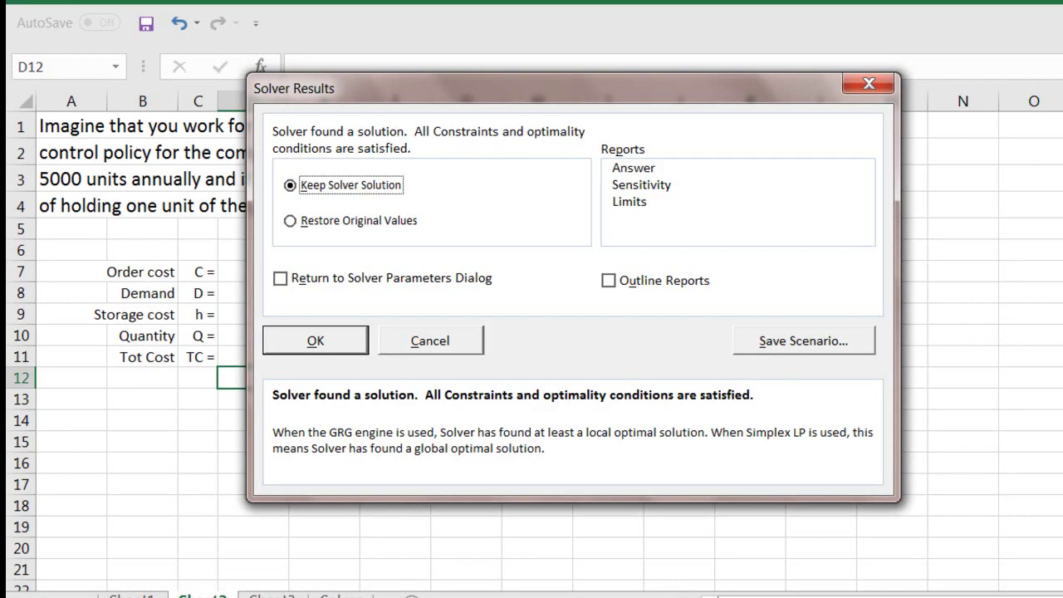
left_click(316, 341)
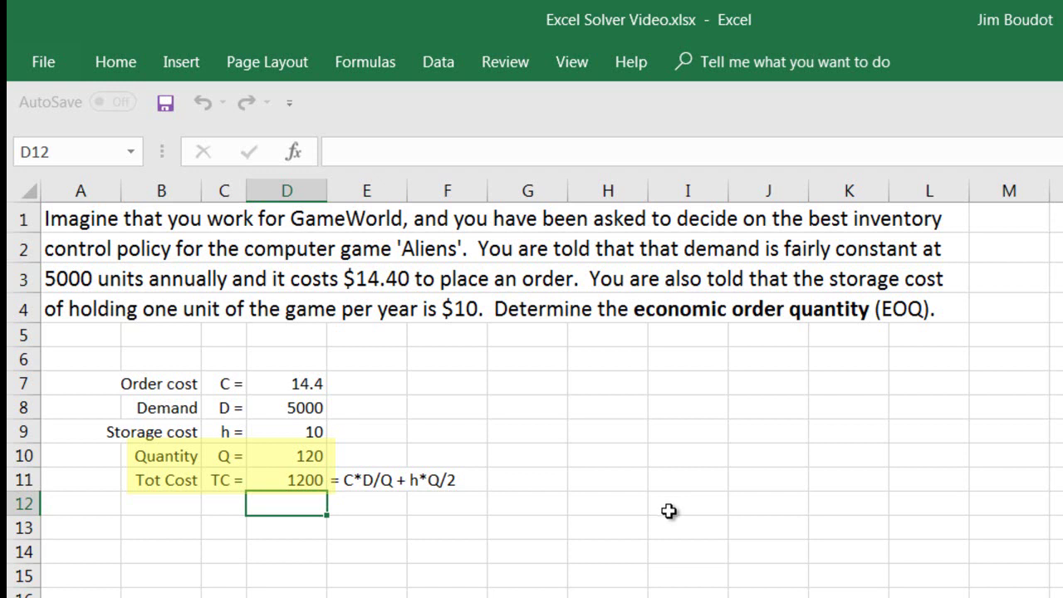
Step: Write the conclusion "Optimum EOQ is 120 units per order" in cell D13
left_click(291, 532)
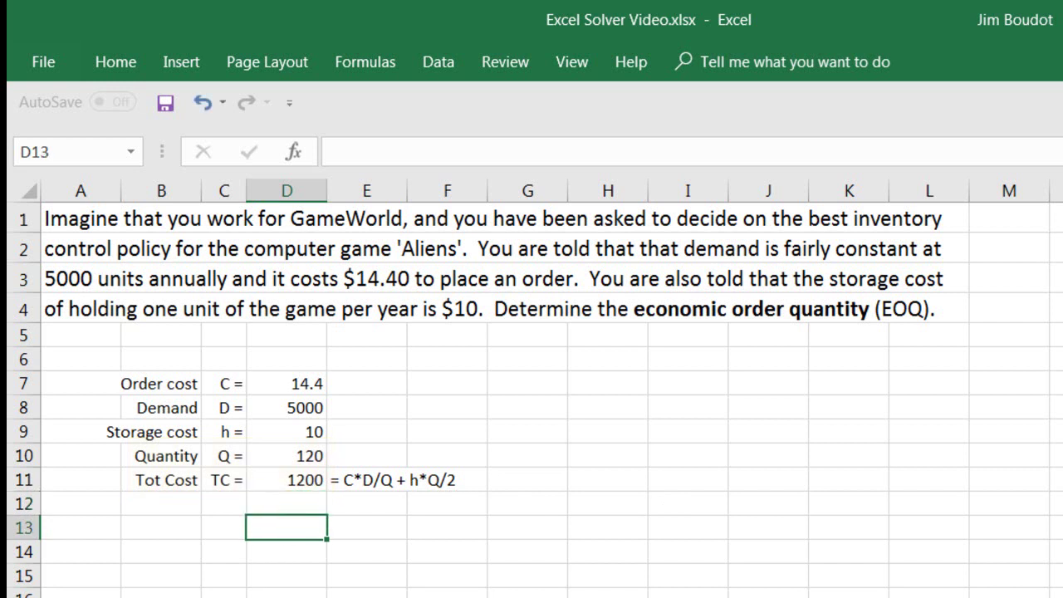
type("Opti")
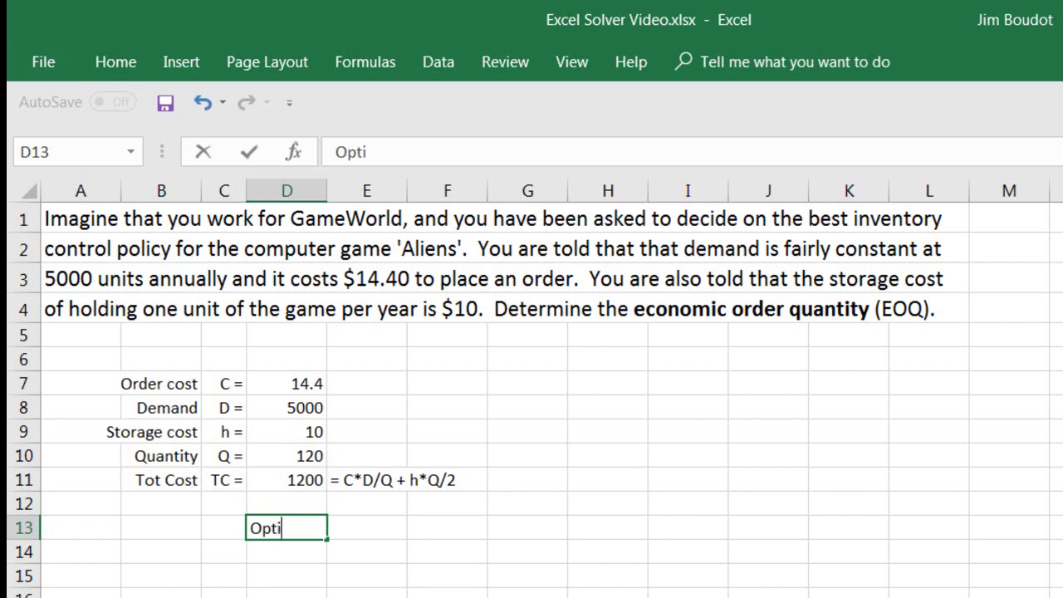
type("mum EOQ is")
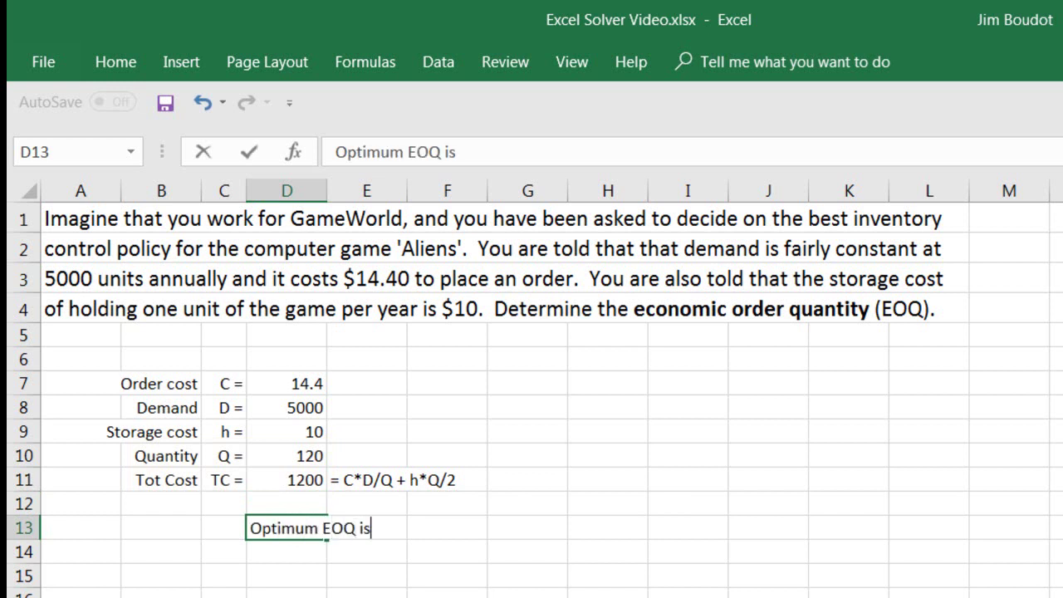
type(" 120 unit")
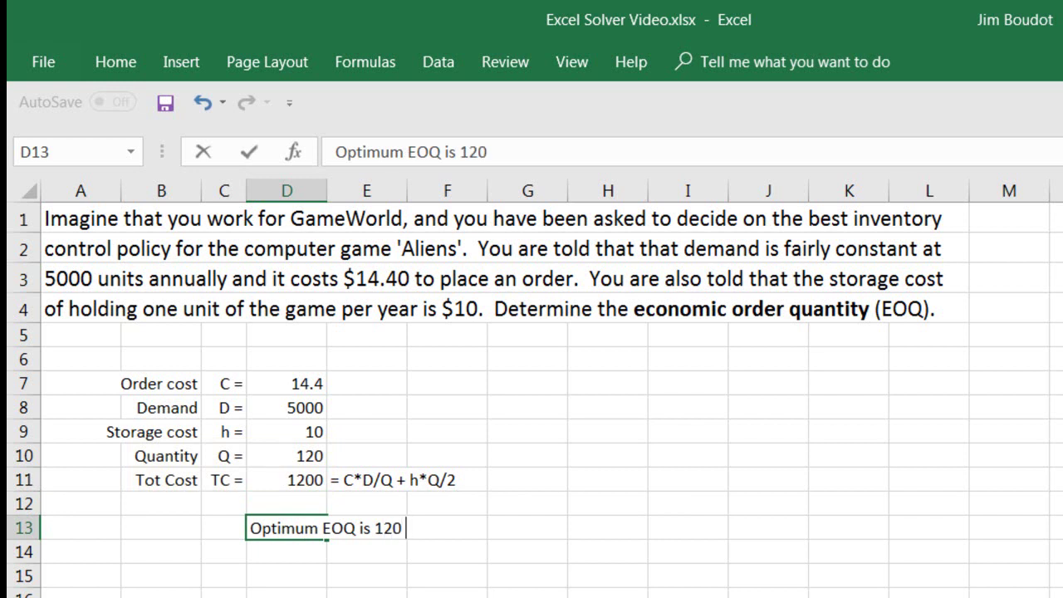
type("s per order")
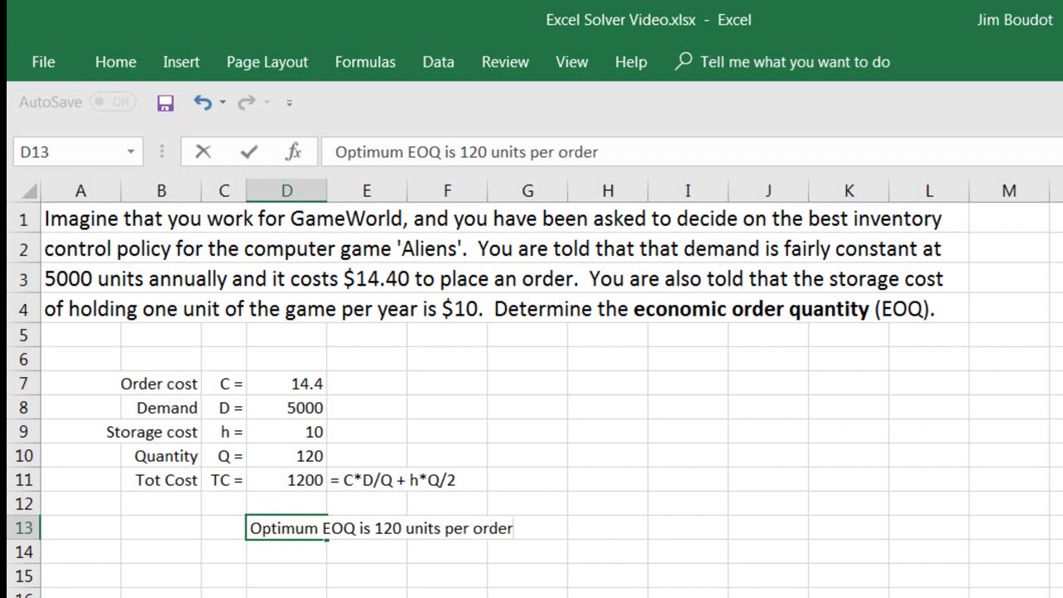
Step: Extend the conclusion in cell D13 with "at total cost of $1200"
type(" at tot")
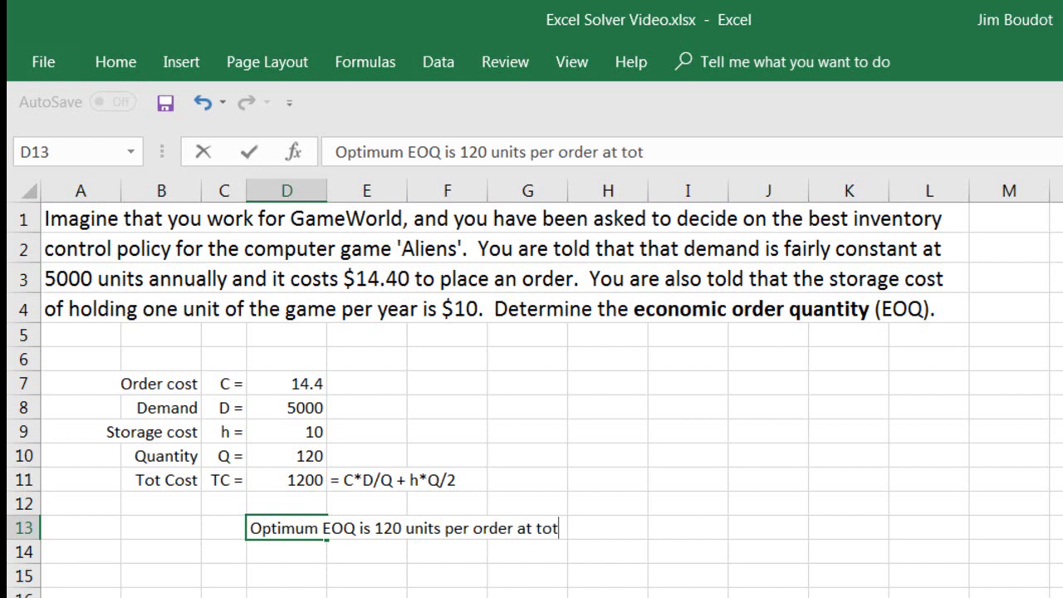
type("al cost ")
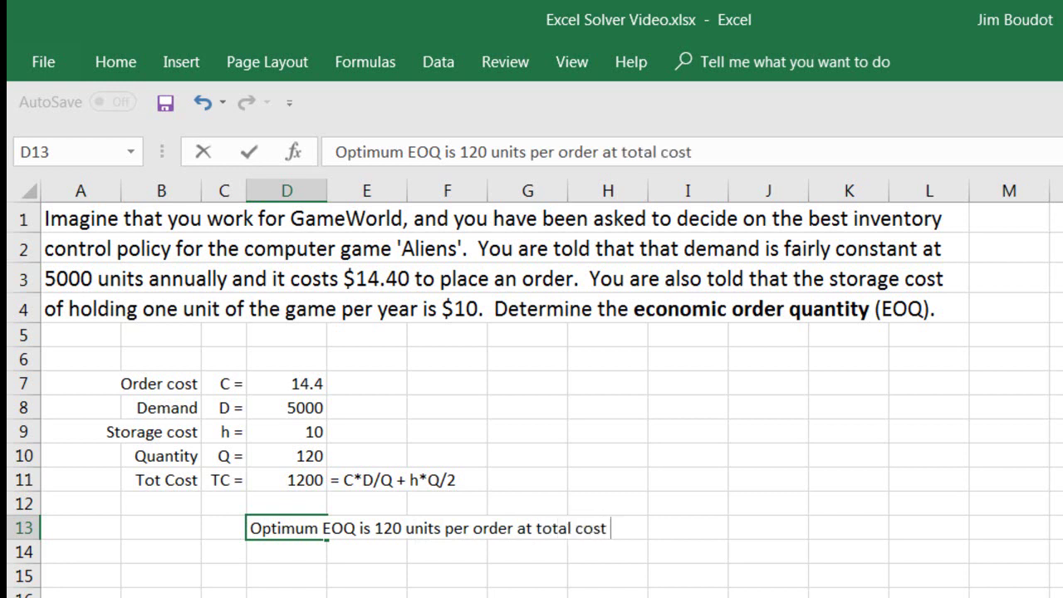
type("of $1200")
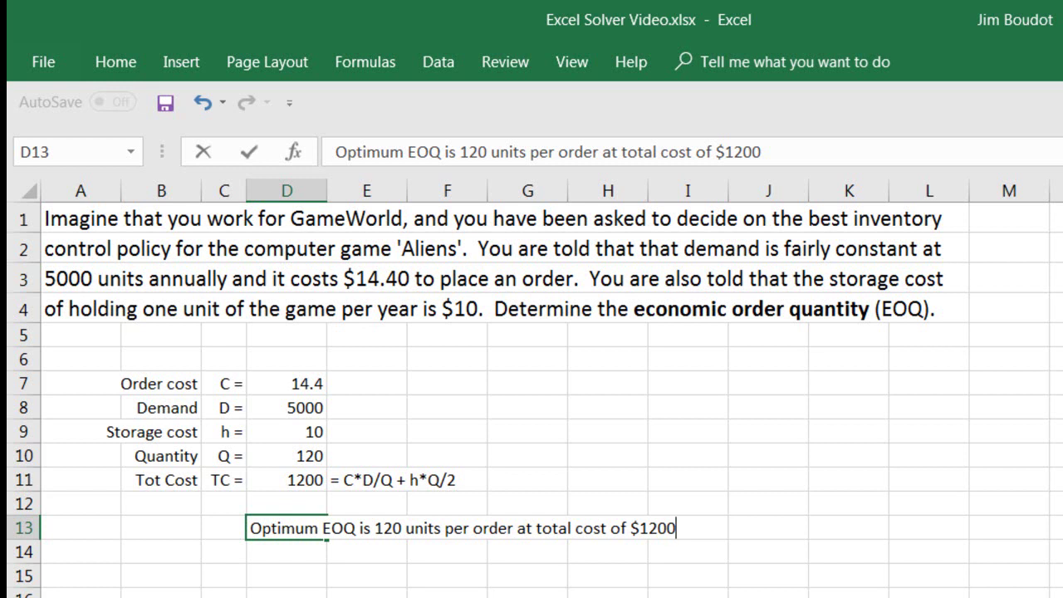
Step: Set the storage cost in cell D9 to 8, then rerun Solver with the existing parameters and keep the Solver solution
left_click(289, 432)
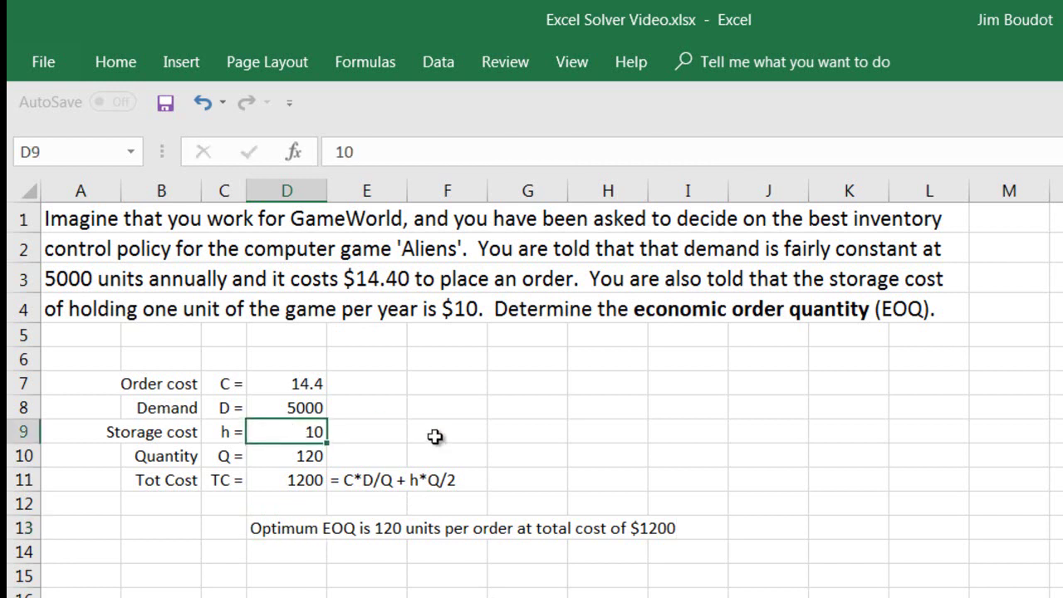
type("8")
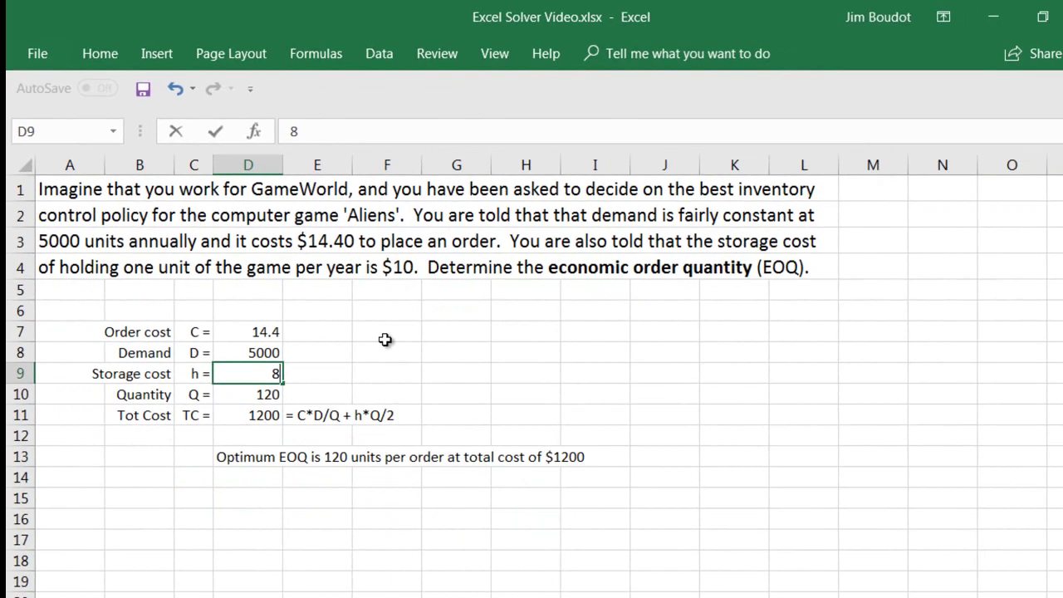
left_click(365, 52)
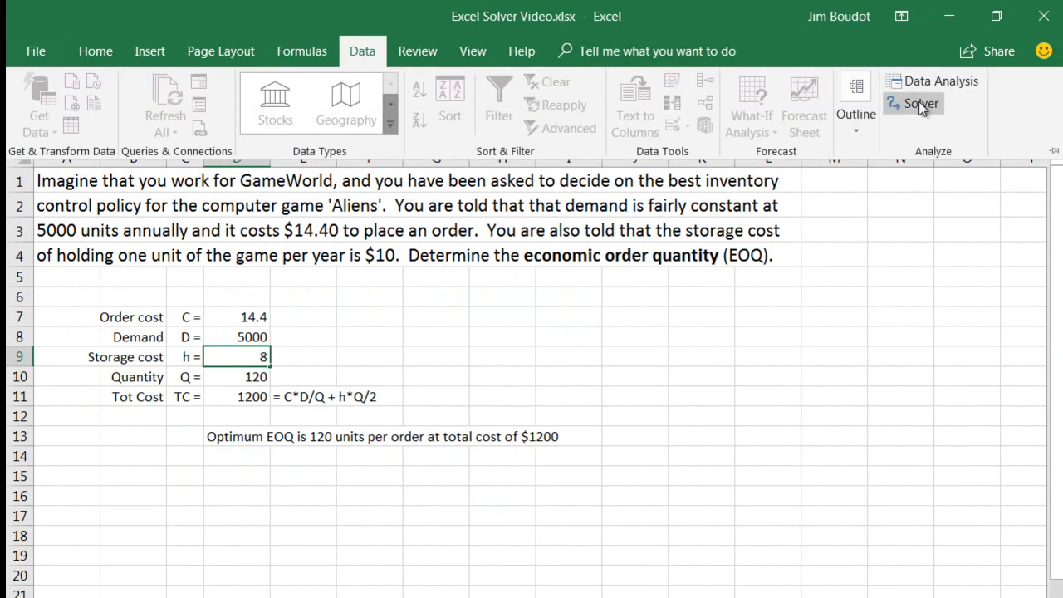
left_click(918, 105)
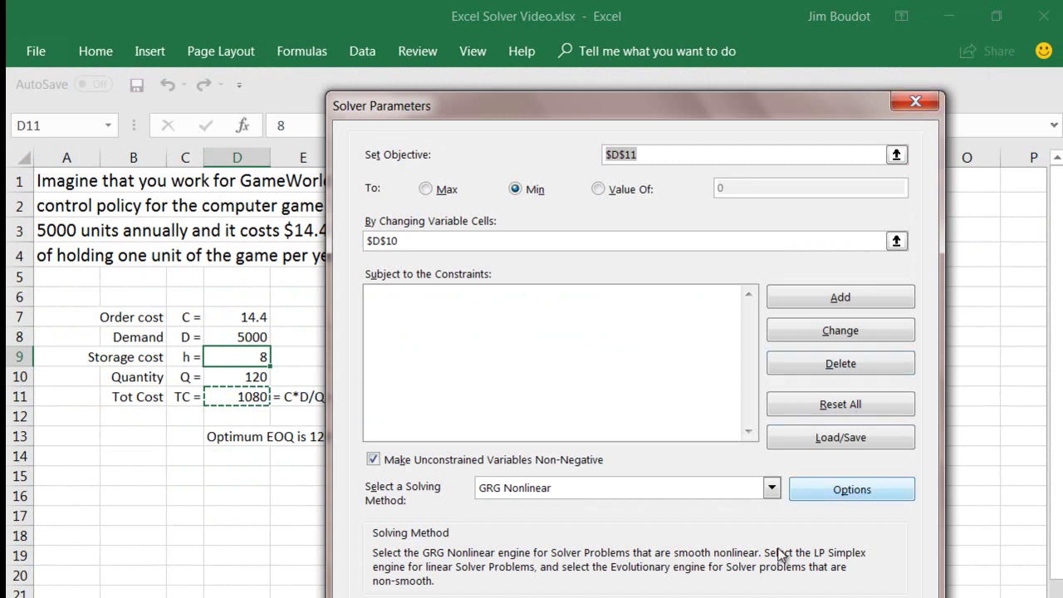
key("Return")
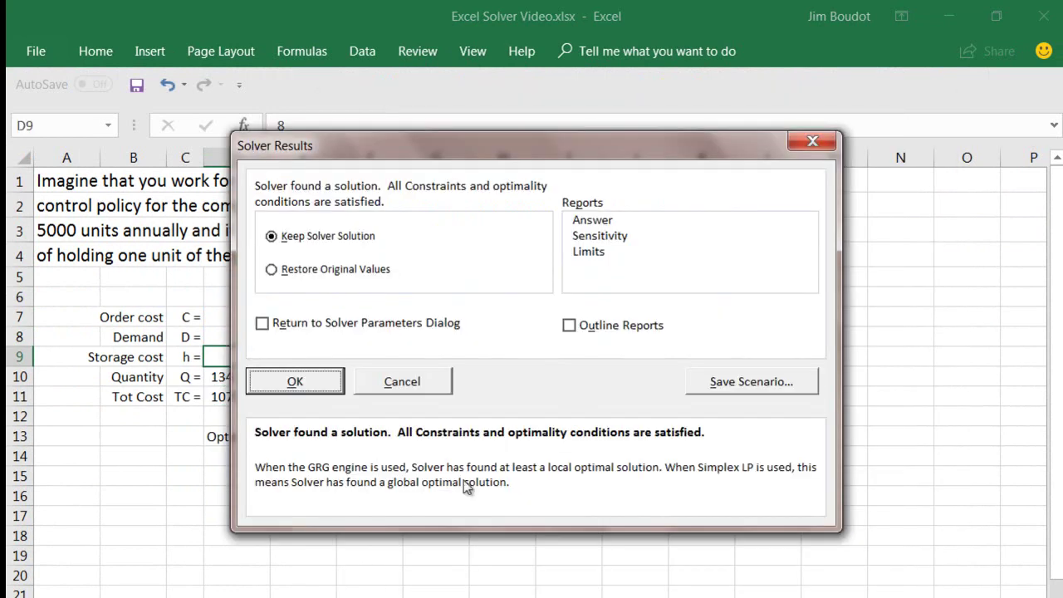
left_click(310, 385)
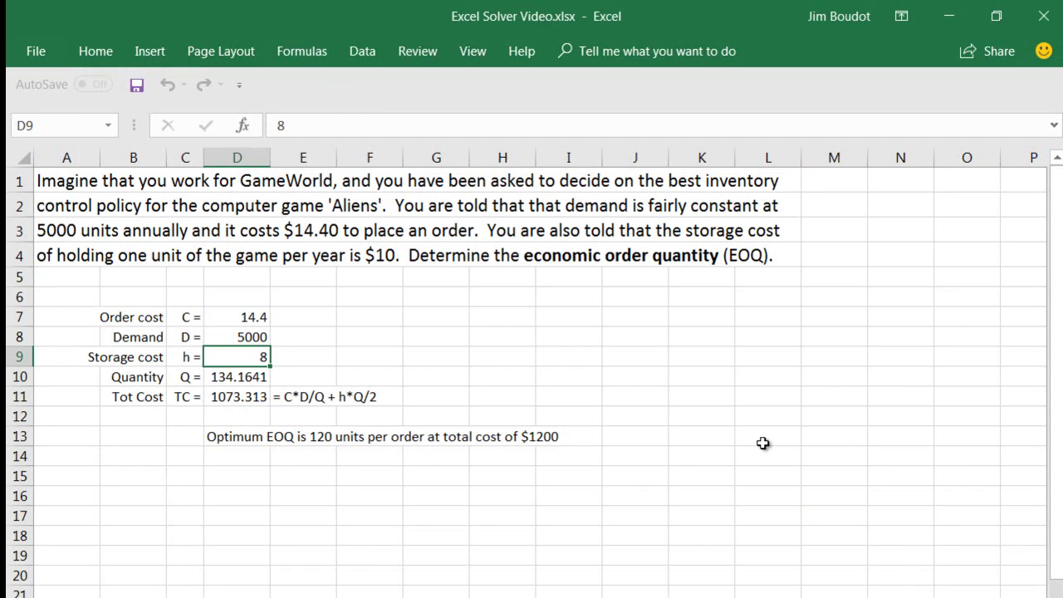